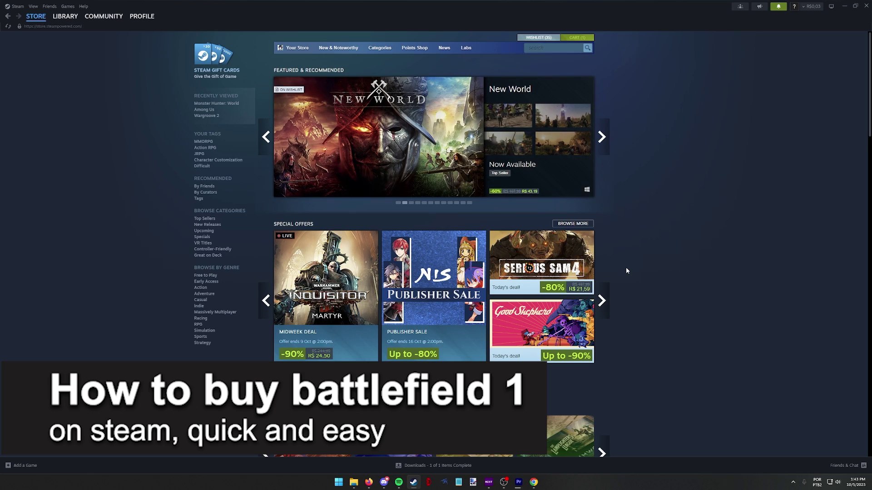
{"action": "scroll", "coordinate": [714, 304], "scroll_direction": "down", "scroll_amount": 5}
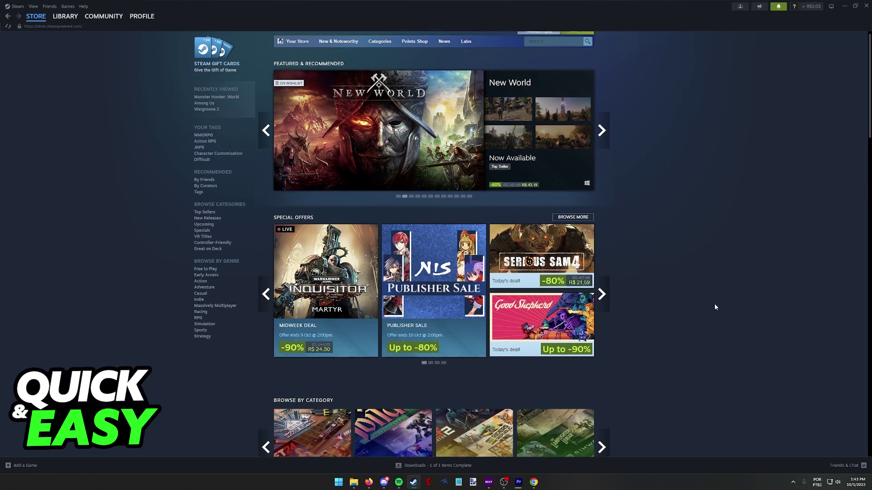
{"action": "scroll", "coordinate": [714, 303], "scroll_direction": "down", "scroll_amount": 5}
{"action": "scroll", "coordinate": [714, 303], "scroll_direction": "down", "scroll_amount": 5}
{"action": "scroll", "coordinate": [679, 298], "scroll_direction": "down", "scroll_amount": 4}
{"action": "scroll", "coordinate": [678, 299], "scroll_direction": "down", "scroll_amount": 4}
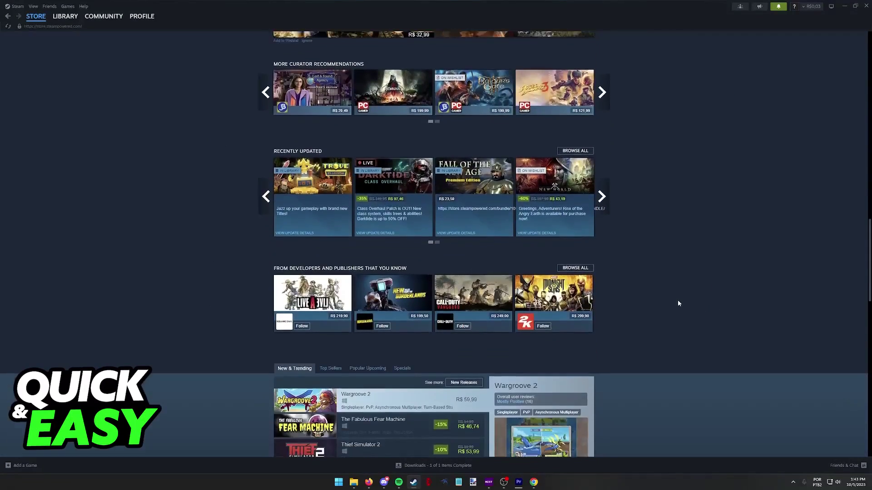
{"action": "scroll", "coordinate": [677, 300], "scroll_direction": "down", "scroll_amount": 3}
{"action": "scroll", "coordinate": [678, 300], "scroll_direction": "up", "scroll_amount": 5}
{"action": "scroll", "coordinate": [673, 304], "scroll_direction": "up", "scroll_amount": 5}
{"action": "scroll", "coordinate": [670, 309], "scroll_direction": "up", "scroll_amount": 5}
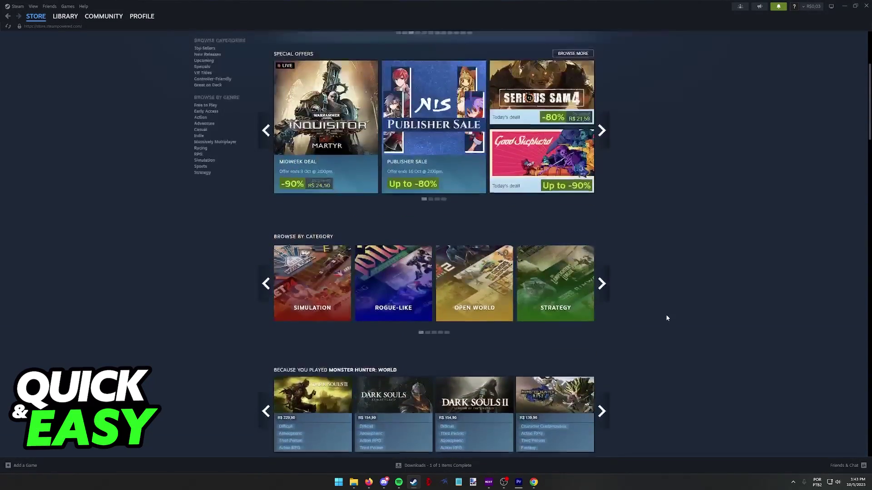
{"action": "scroll", "coordinate": [666, 314], "scroll_direction": "up", "scroll_amount": 3}
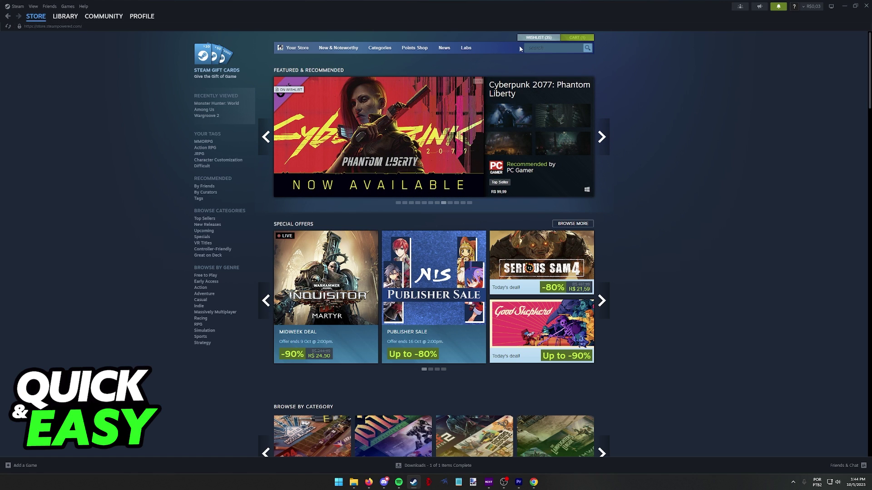
- Search the store for 'battlefield 1' and open the Battlefield 1 suggestion
{"action": "left_click", "coordinate": [538, 47]}
{"action": "type", "text": "battlefie"}
{"action": "type", "text": "ld 1"}
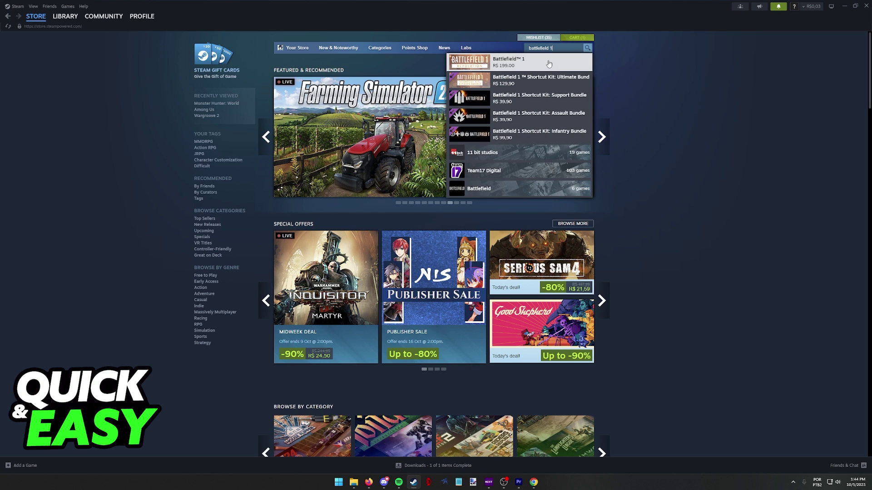
{"action": "left_click", "coordinate": [549, 63]}
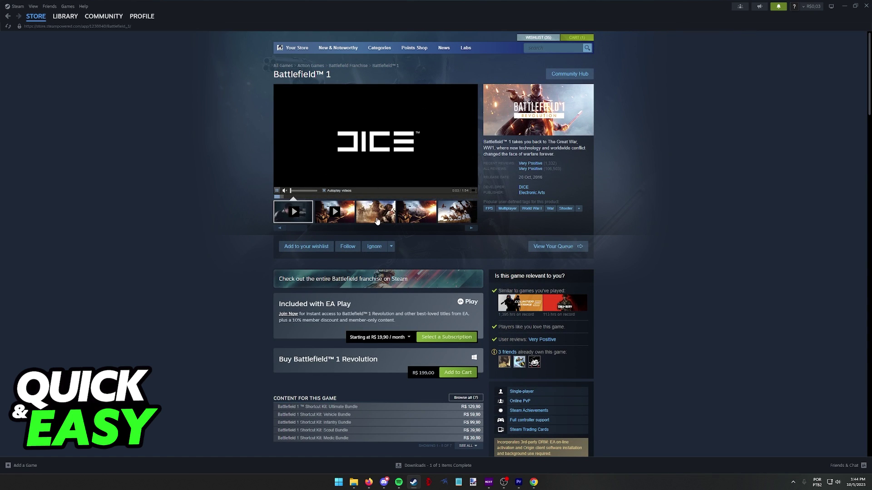
- Enlarge the fourth screenshot and list all seven add-ons for the game
{"action": "left_click", "coordinate": [378, 213]}
{"action": "left_click", "coordinate": [417, 213]}
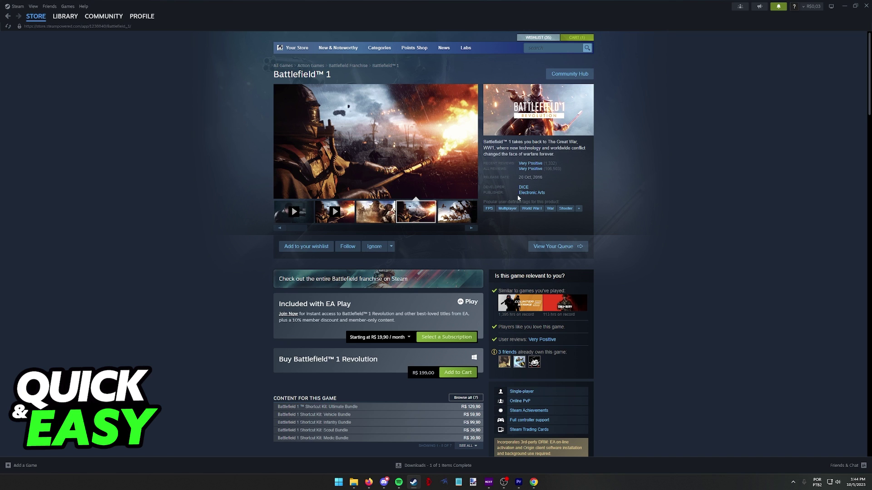
{"action": "scroll", "coordinate": [390, 259], "scroll_direction": "down", "scroll_amount": 3}
{"action": "scroll", "coordinate": [389, 259], "scroll_direction": "down", "scroll_amount": 3}
{"action": "left_click", "coordinate": [464, 242]}
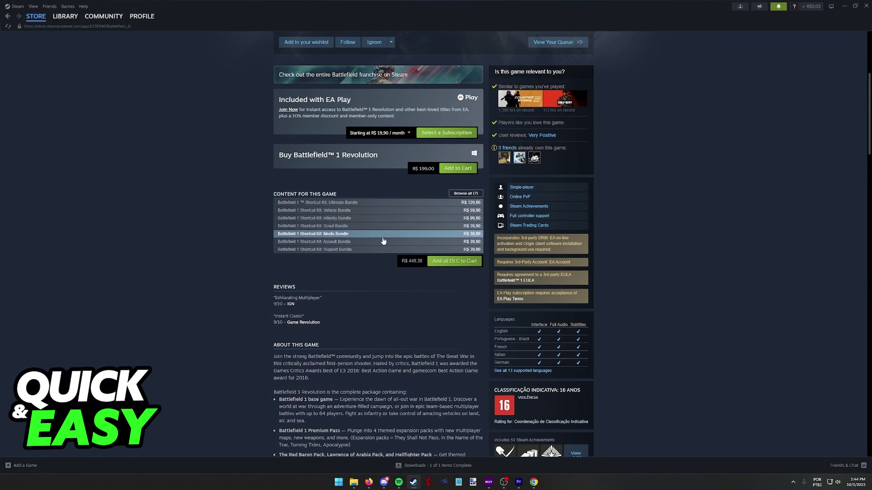
{"action": "scroll", "coordinate": [361, 259], "scroll_direction": "up", "scroll_amount": 3}
{"action": "scroll", "coordinate": [359, 255], "scroll_direction": "up", "scroll_amount": 1}
{"action": "scroll", "coordinate": [384, 239], "scroll_direction": "down", "scroll_amount": 8}
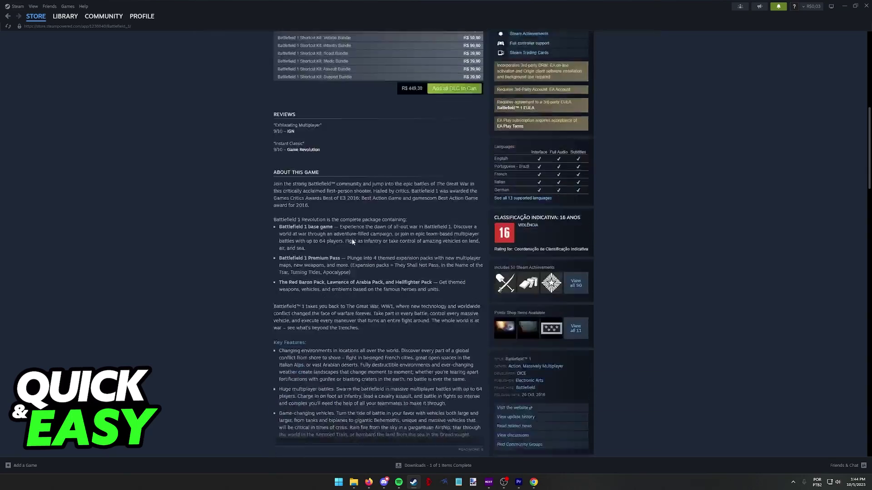
{"action": "scroll", "coordinate": [384, 239], "scroll_direction": "down", "scroll_amount": 5}
{"action": "scroll", "coordinate": [355, 300], "scroll_direction": "up", "scroll_amount": 5}
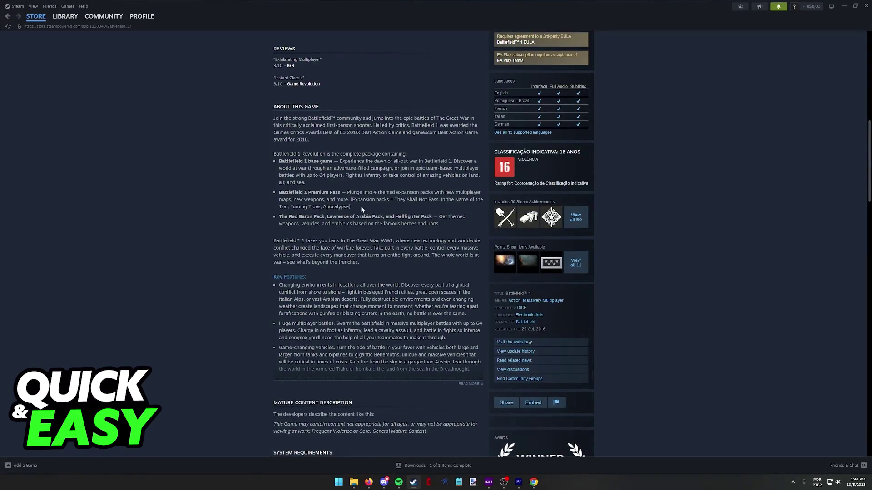
- Expand the full game description and look over the system requirements
{"action": "left_click", "coordinate": [463, 382]}
{"action": "scroll", "coordinate": [409, 307], "scroll_direction": "down", "scroll_amount": 5}
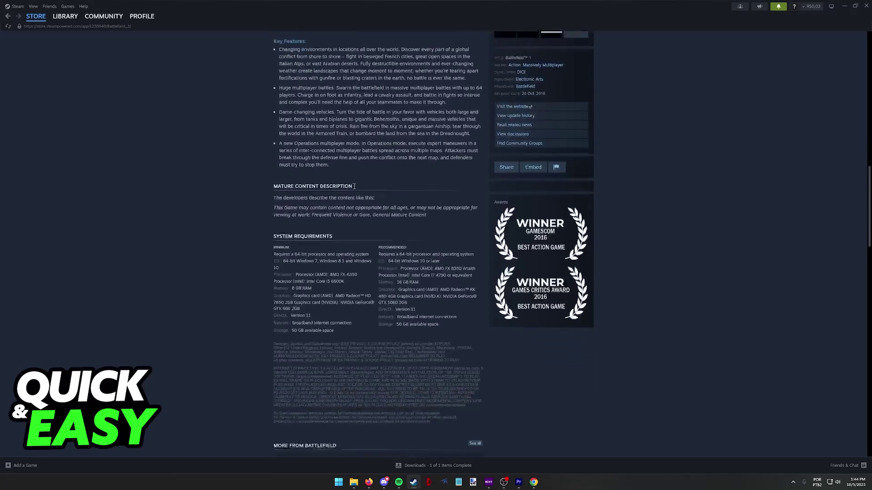
{"action": "scroll", "coordinate": [372, 318], "scroll_direction": "up", "scroll_amount": 2}
{"action": "scroll", "coordinate": [373, 318], "scroll_direction": "down", "scroll_amount": 2}
{"action": "scroll", "coordinate": [375, 273], "scroll_direction": "down", "scroll_amount": 2}
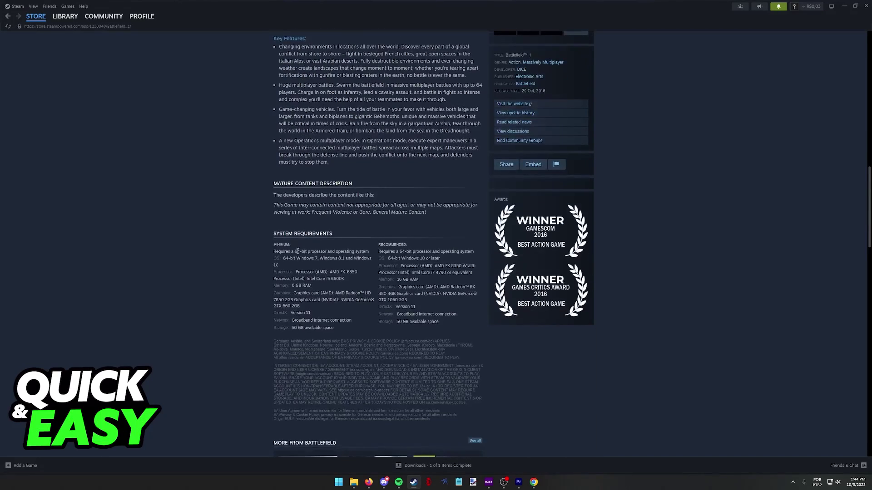
{"action": "left_click_drag", "start_coordinate": [457, 327], "coordinate": [269, 239]}
{"action": "left_click", "coordinate": [269, 240]}
{"action": "scroll", "coordinate": [383, 324], "scroll_direction": "up", "scroll_amount": 5}
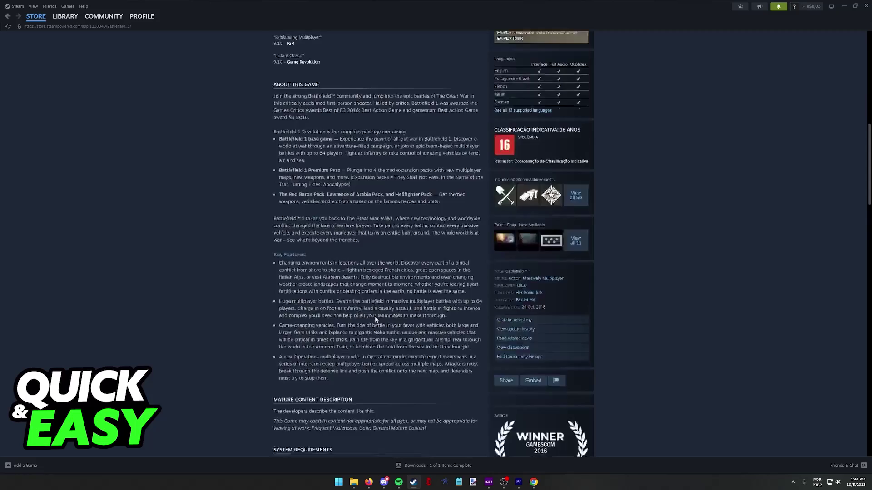
{"action": "scroll", "coordinate": [272, 286], "scroll_direction": "up", "scroll_amount": 8}
{"action": "scroll", "coordinate": [205, 274], "scroll_direction": "up", "scroll_amount": 3}
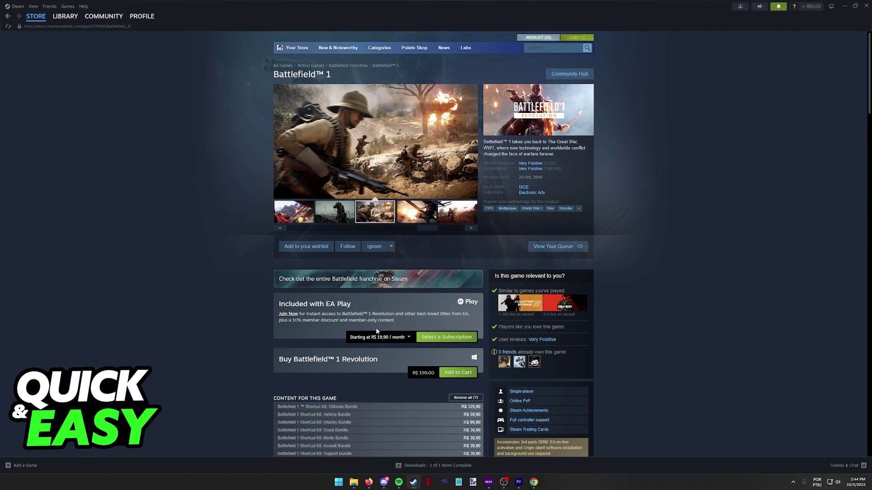
{"action": "scroll", "coordinate": [377, 332], "scroll_direction": "down", "scroll_amount": 2}
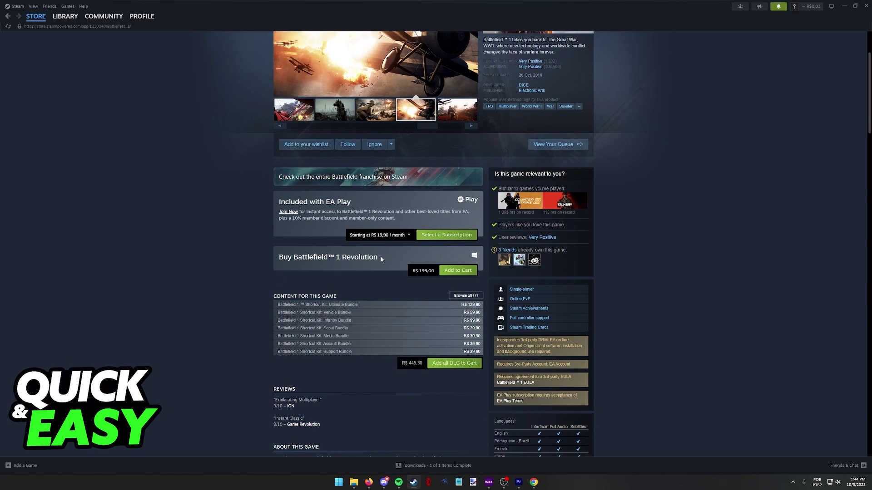
{"action": "left_click_drag", "start_coordinate": [377, 257], "coordinate": [292, 257]}
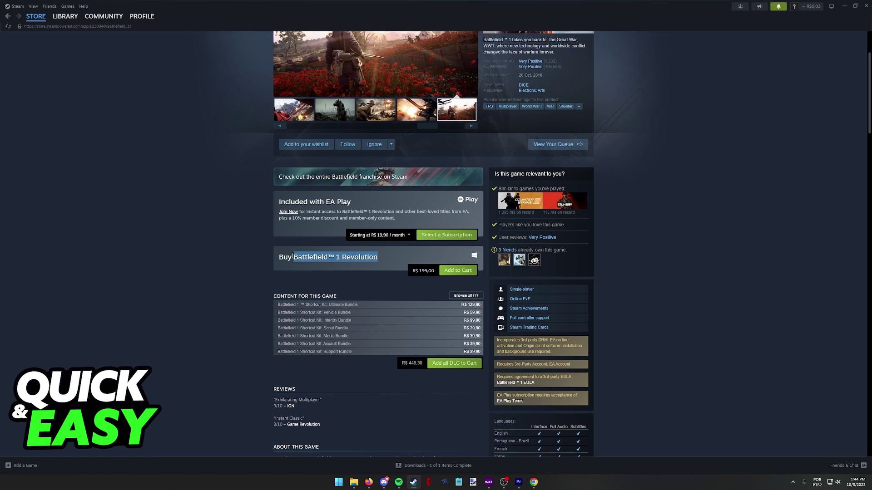
{"action": "left_click", "coordinate": [307, 268]}
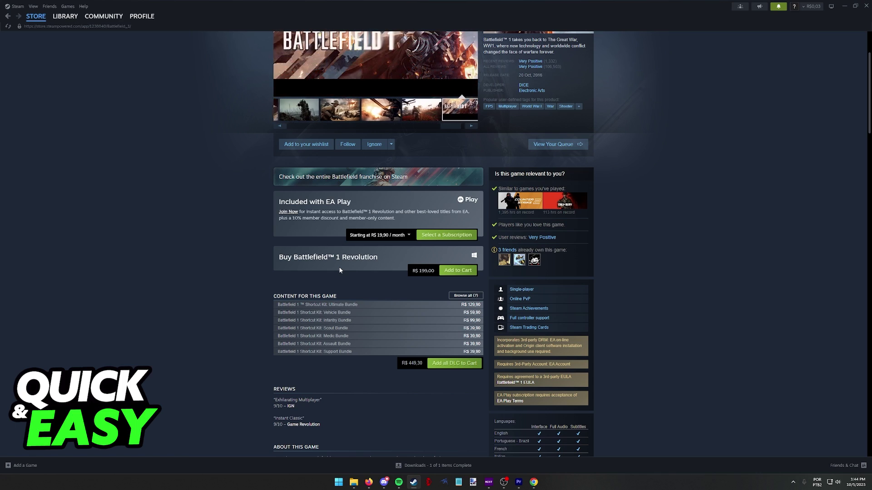
{"action": "left_click_drag", "start_coordinate": [283, 256], "coordinate": [377, 257]}
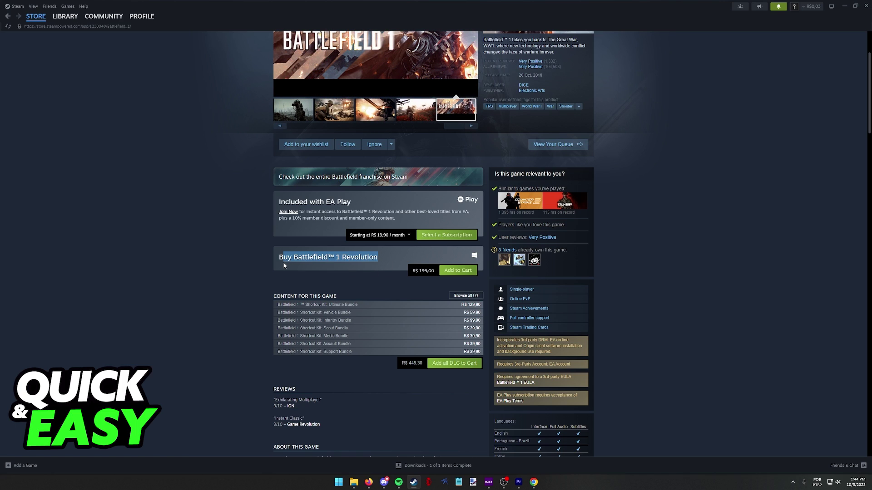
{"action": "left_click", "coordinate": [397, 269]}
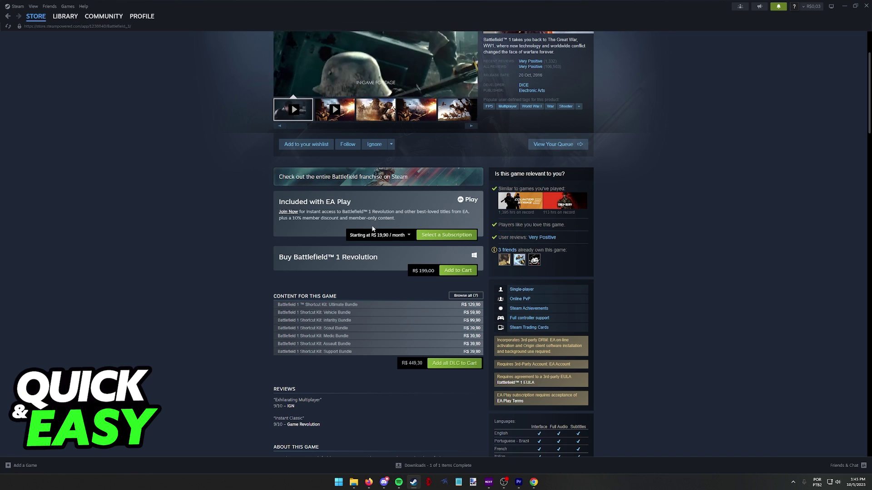
{"action": "left_click_drag", "start_coordinate": [351, 202], "coordinate": [326, 202]}
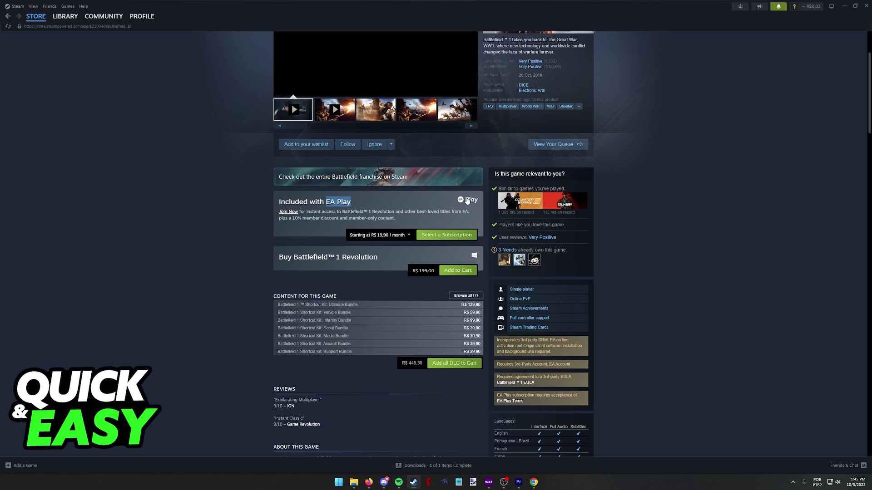
{"action": "left_click", "coordinate": [407, 235]}
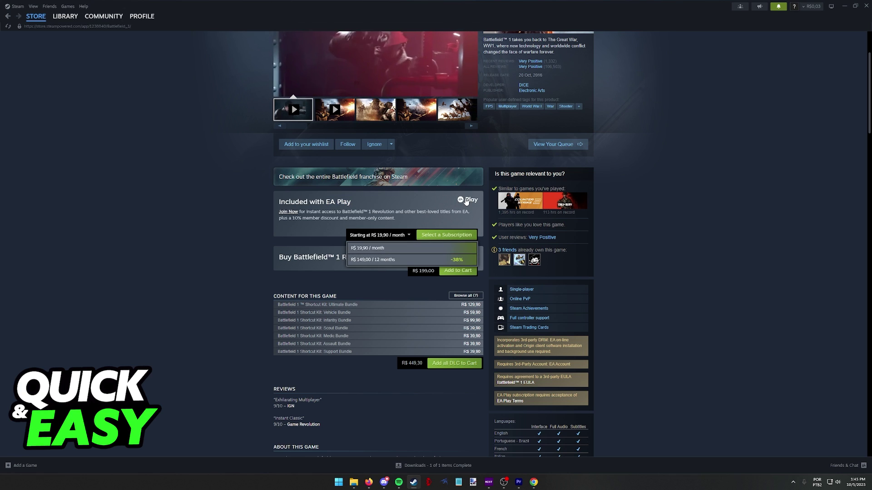
{"action": "left_click", "coordinate": [391, 260]}
{"action": "left_click", "coordinate": [446, 236]}
{"action": "scroll", "coordinate": [409, 245], "scroll_direction": "down", "scroll_amount": 8}
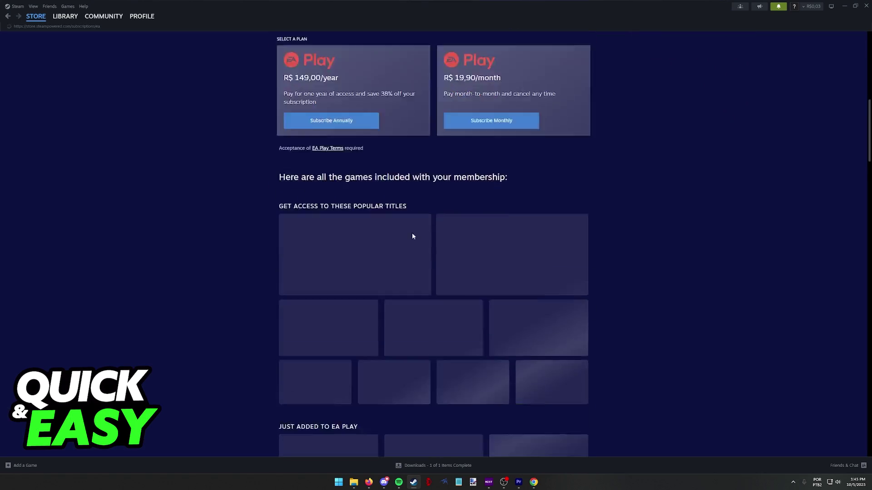
{"action": "scroll", "coordinate": [409, 233], "scroll_direction": "down", "scroll_amount": 8}
{"action": "scroll", "coordinate": [404, 218], "scroll_direction": "down", "scroll_amount": 6}
{"action": "scroll", "coordinate": [405, 218], "scroll_direction": "down", "scroll_amount": 4}
{"action": "scroll", "coordinate": [308, 259], "scroll_direction": "down", "scroll_amount": 5}
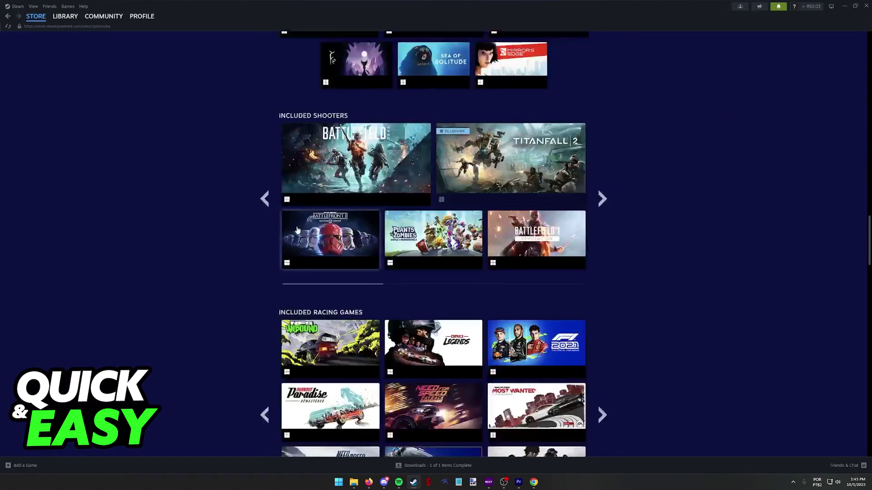
{"action": "key", "text": "alt+Left"}
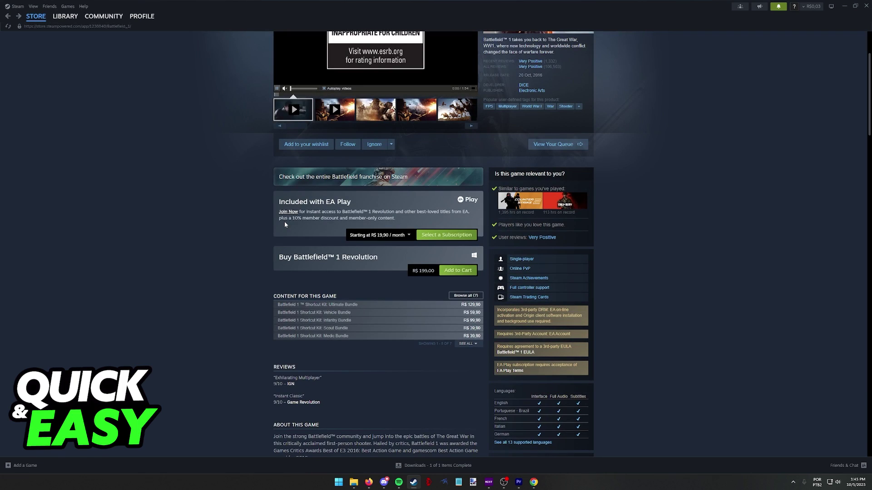
{"action": "left_click", "coordinate": [378, 235]}
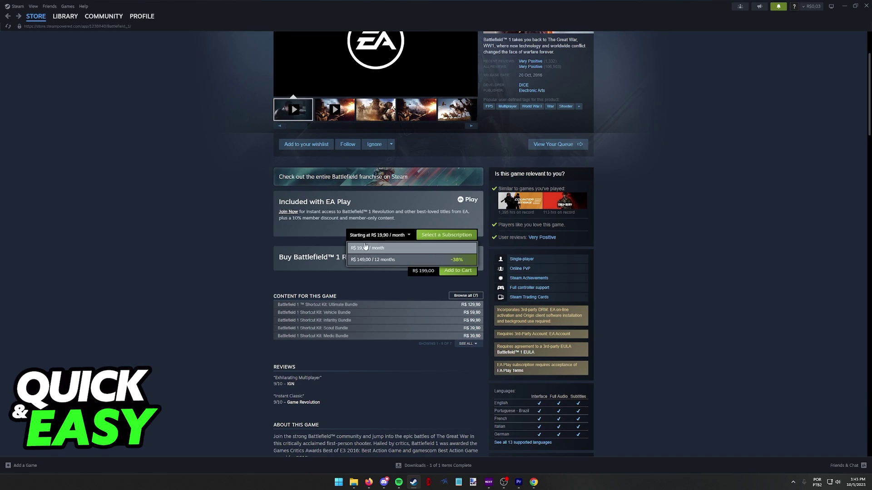
{"action": "left_click", "coordinate": [352, 245]}
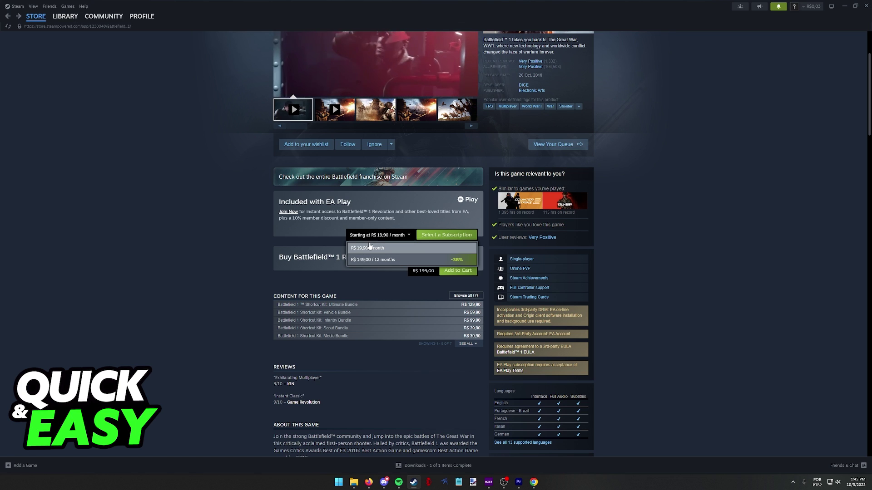
{"action": "left_click", "coordinate": [371, 247]}
{"action": "scroll", "coordinate": [205, 262], "scroll_direction": "up", "scroll_amount": 3}
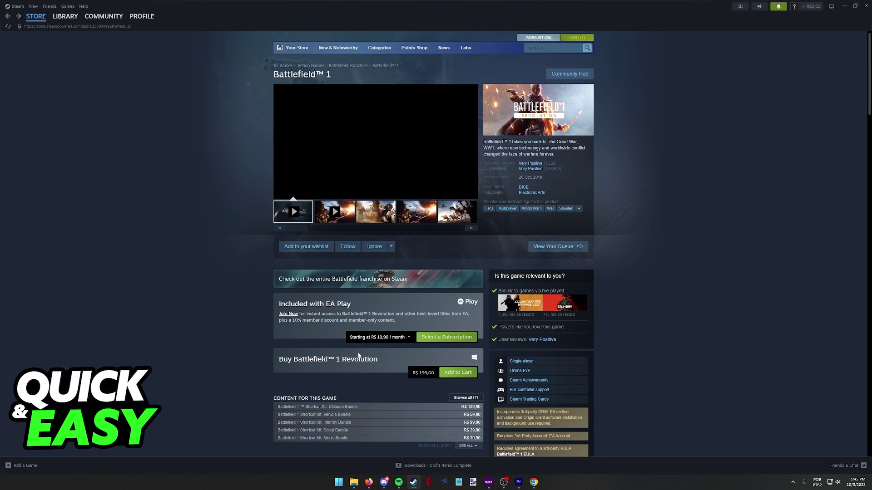
- Add Battlefield 1 Revolution to the cart, remove Battlefield V Definitive Edition, and check out for myself
{"action": "left_click_drag", "start_coordinate": [293, 359], "coordinate": [377, 359]}
{"action": "left_click", "coordinate": [303, 358]}
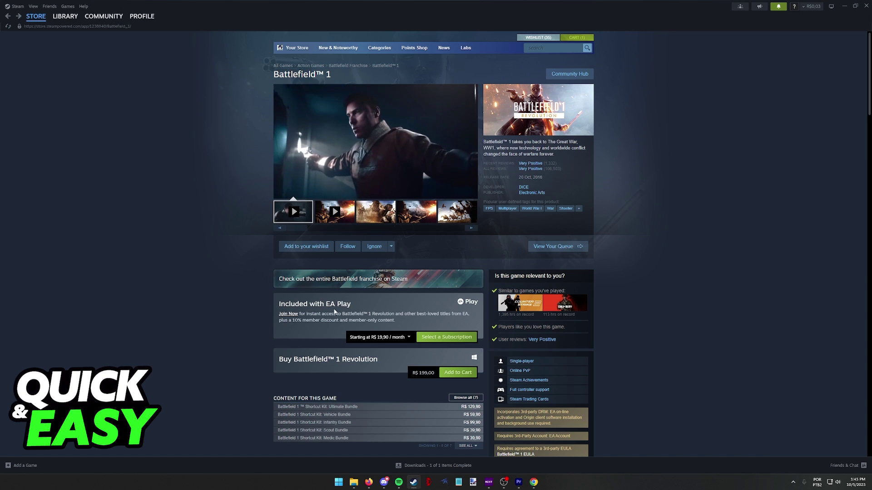
{"action": "left_click", "coordinate": [458, 373]}
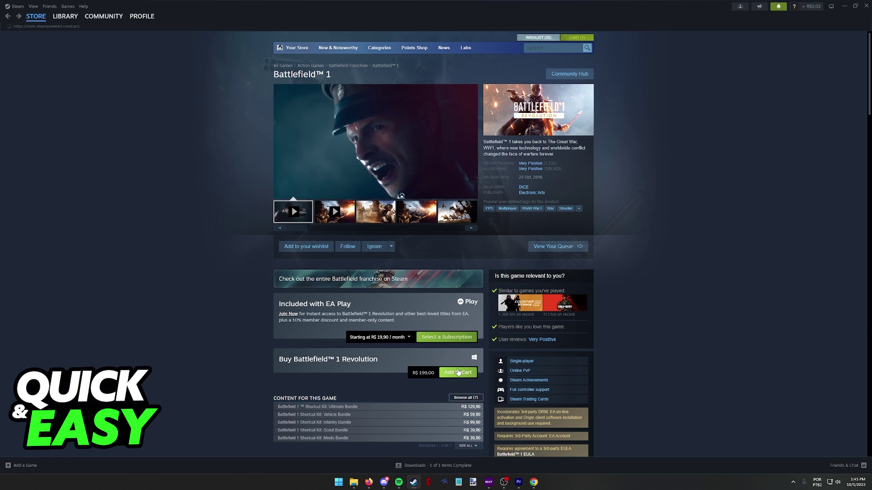
{"action": "left_click", "coordinate": [471, 152]}
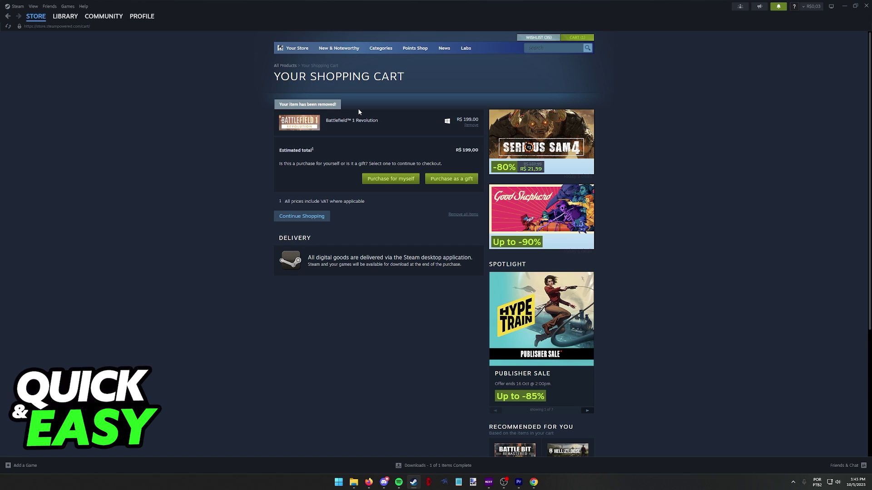
{"action": "left_click", "coordinate": [390, 178]}
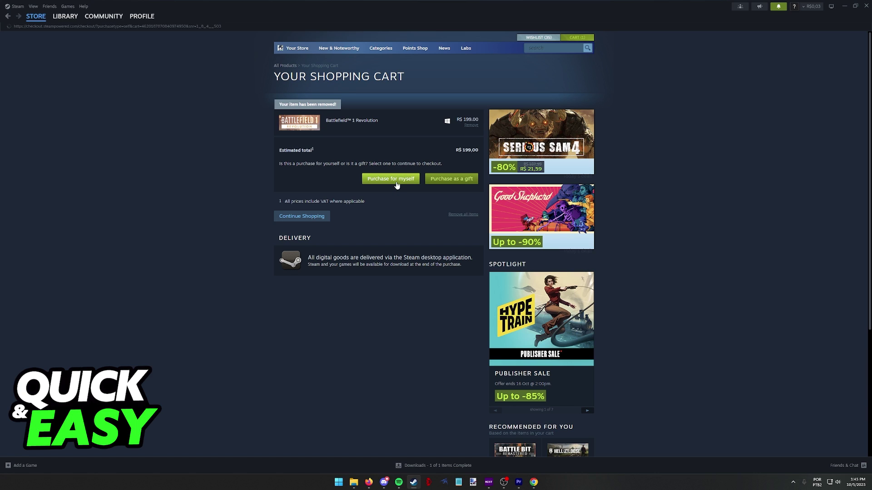
- Select Visa as the payment method, keeping it while checking the zip code field
{"action": "left_click", "coordinate": [323, 121]}
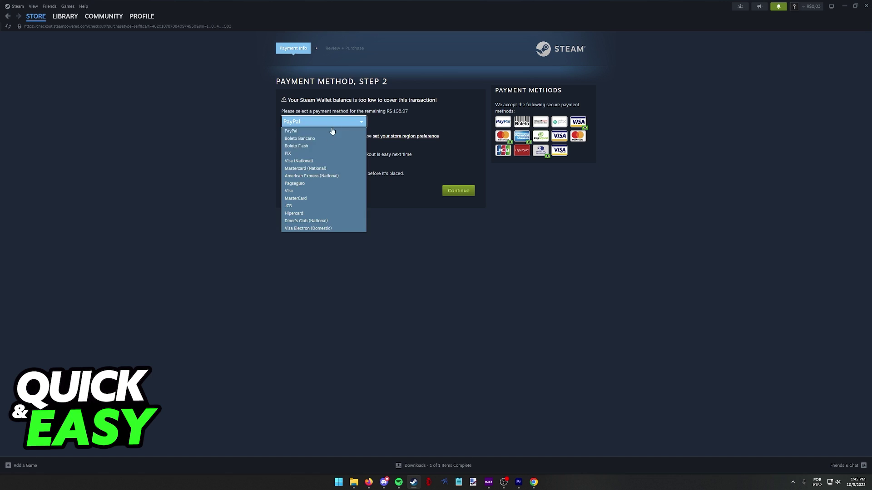
{"action": "left_click", "coordinate": [301, 190]}
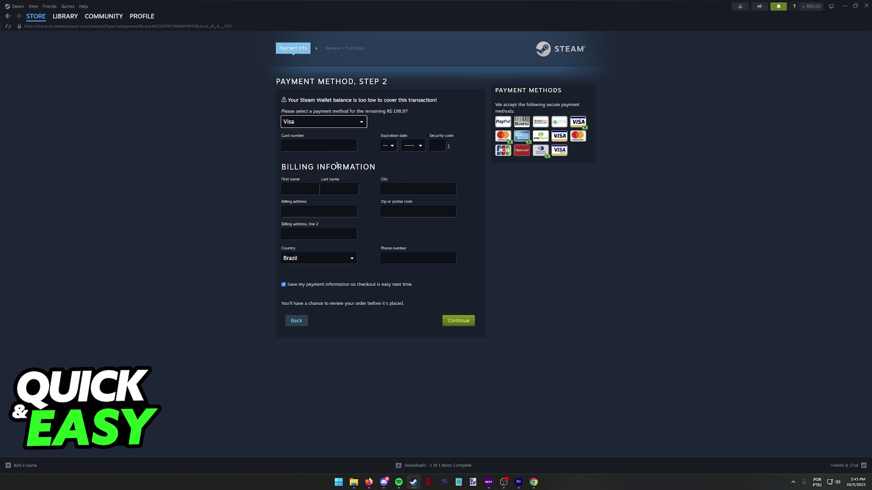
{"action": "left_click", "coordinate": [324, 121]}
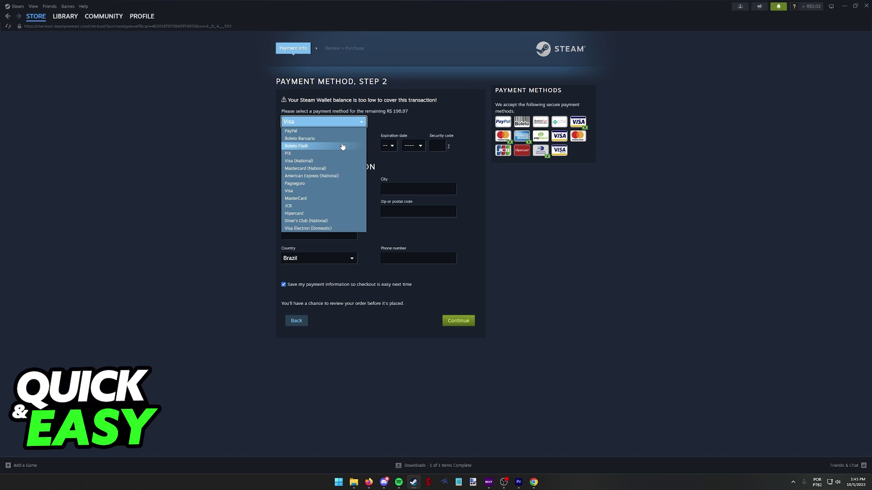
{"action": "left_click", "coordinate": [436, 211]}
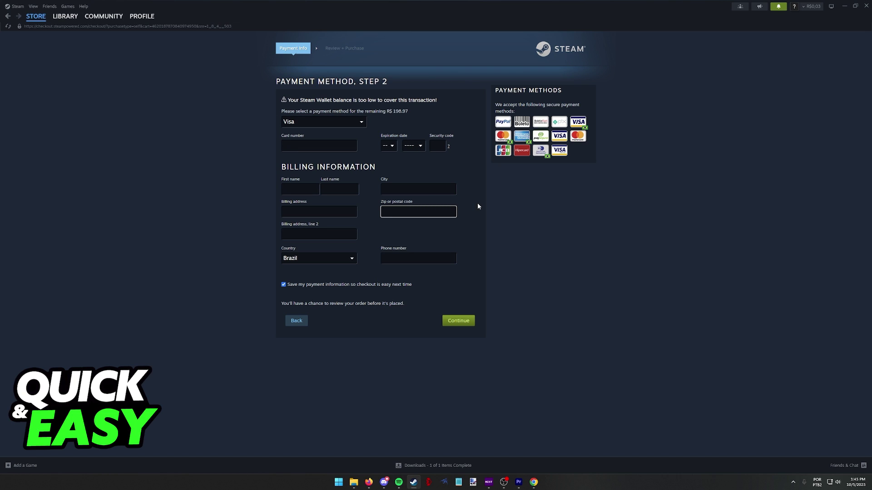
{"action": "left_click", "coordinate": [322, 130]}
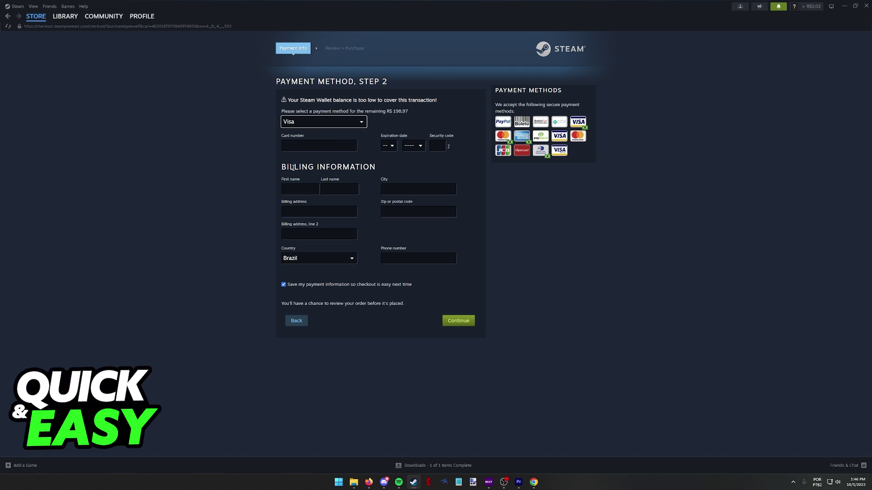
{"action": "left_click", "coordinate": [322, 125]}
{"action": "left_click", "coordinate": [400, 133]}
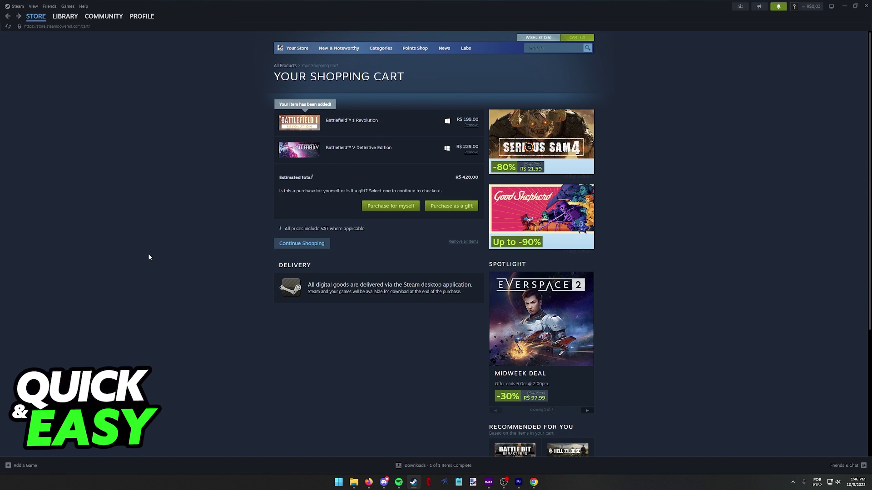
- Go back from the cart to the Battlefield 1 store page with Alt+Left
{"action": "key", "text": "alt+Left"}
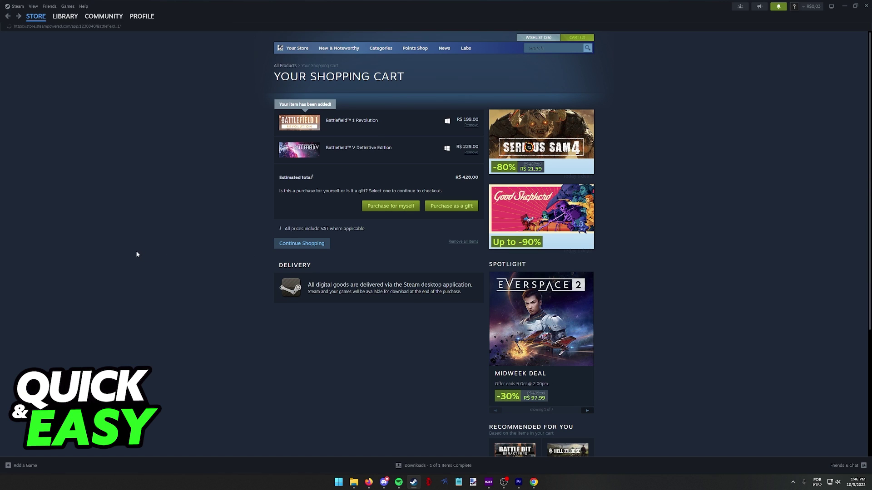